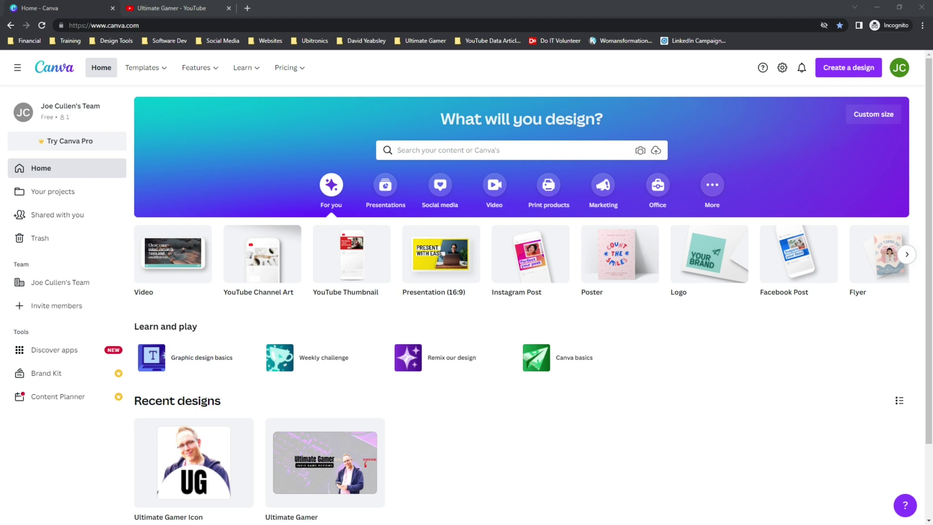
# Create a Custom size Canva design of 150 × 150 px
pyautogui.click(474, 339)
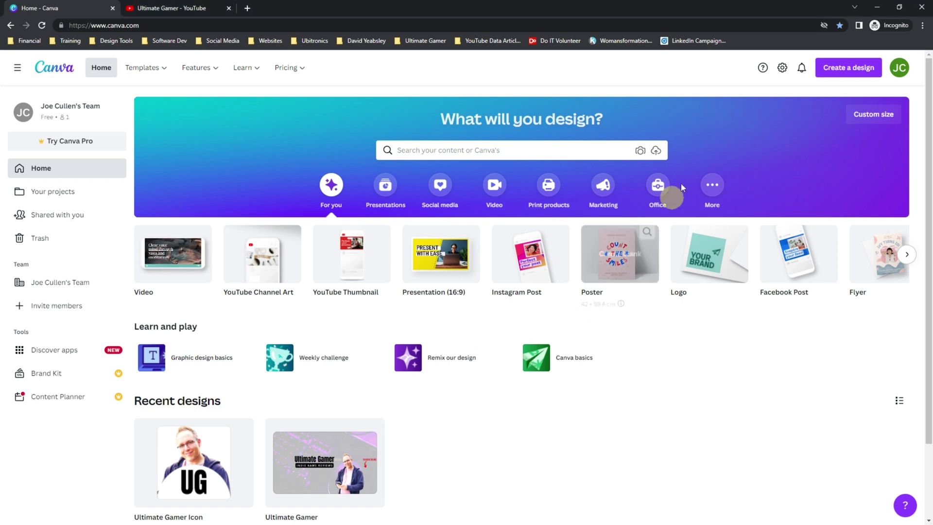
pyautogui.click(825, 72)
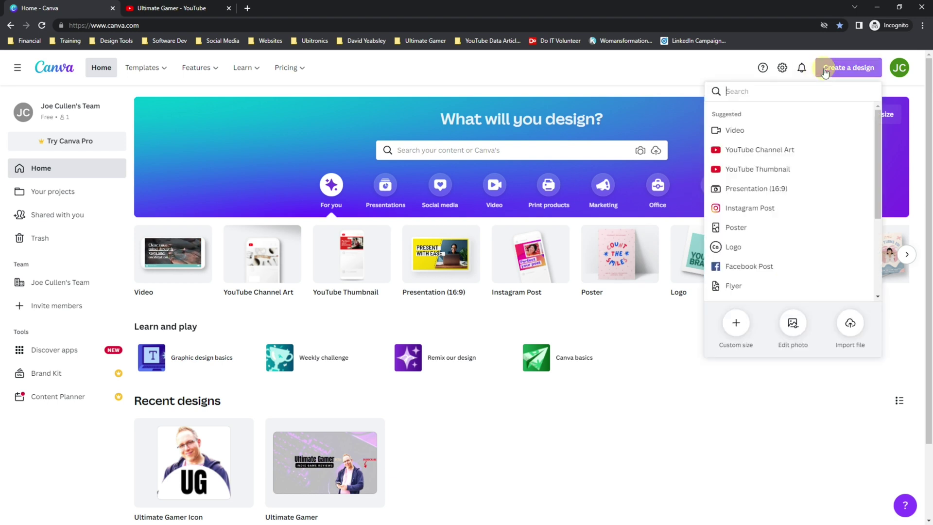
pyautogui.click(737, 325)
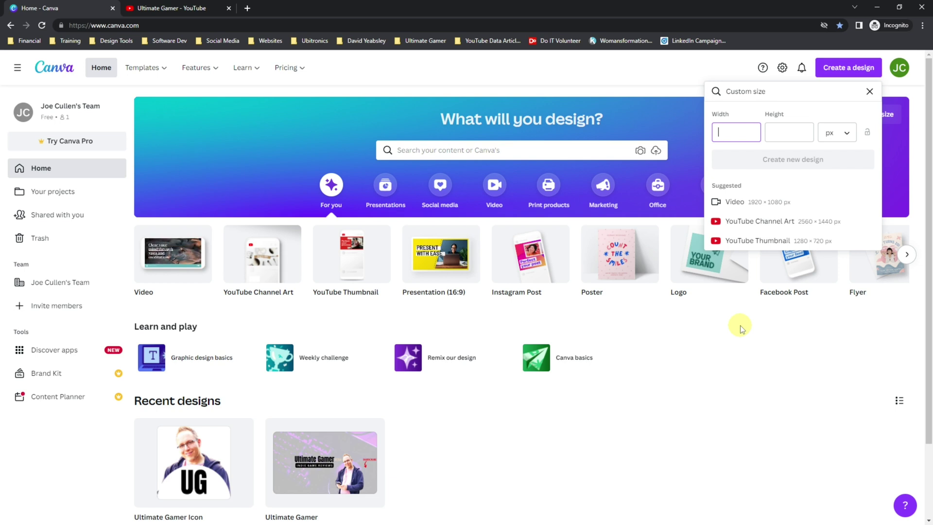
pyautogui.write('150')
pyautogui.press('Tab')
pyautogui.write('150')
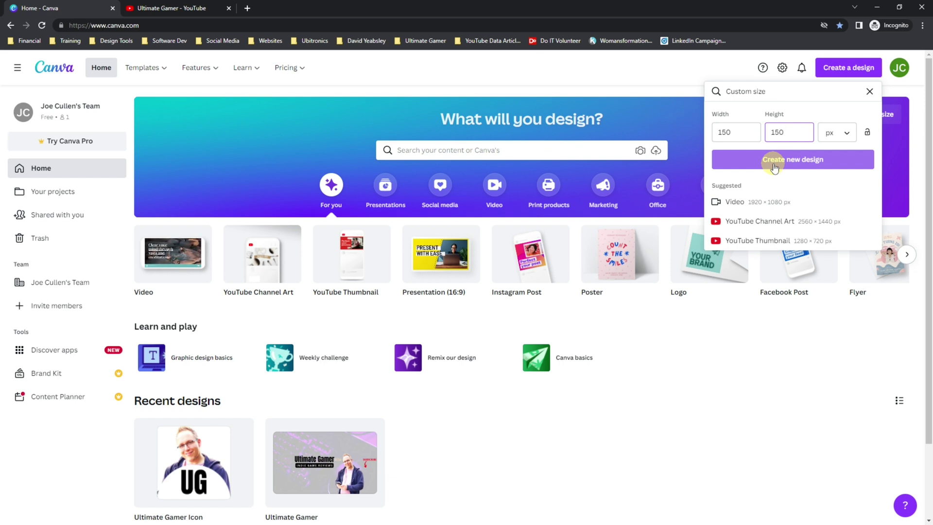
pyautogui.click(774, 163)
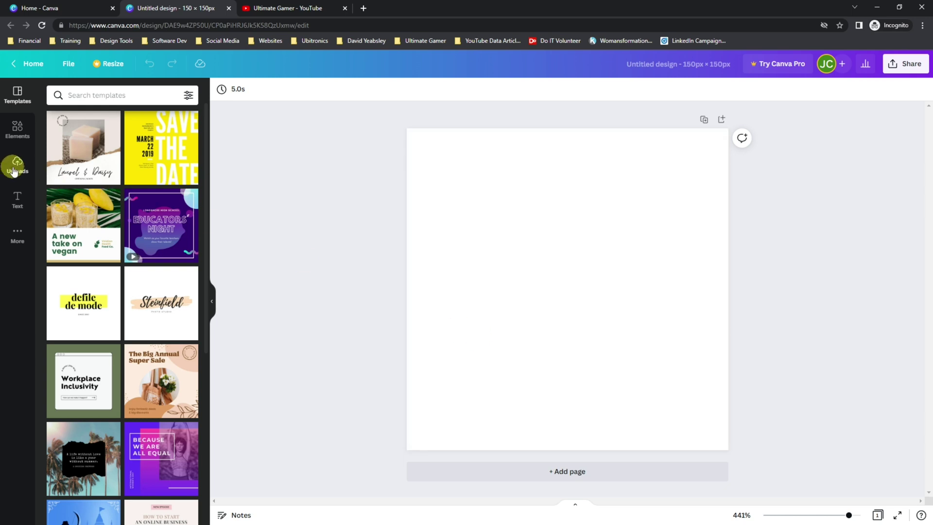
# Add a heading reading 'UG' in the Anton font
pyautogui.click(17, 197)
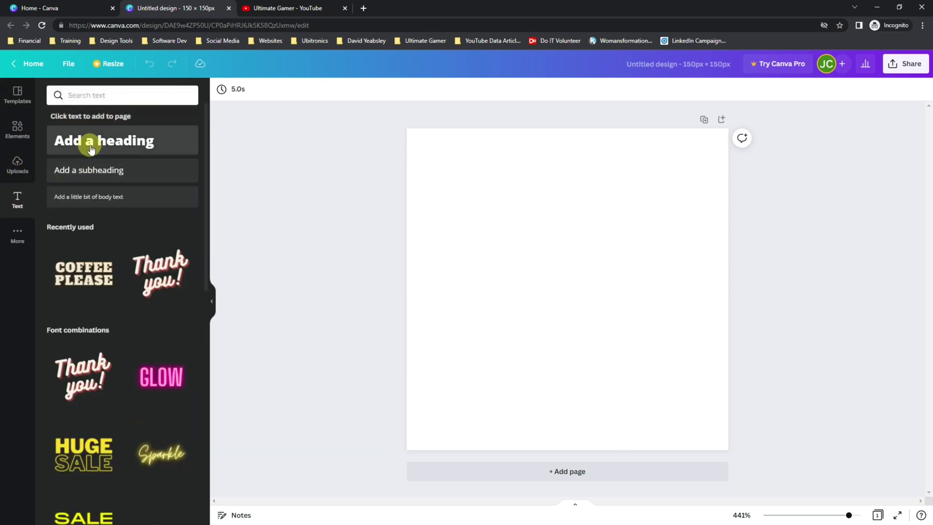
pyautogui.moveTo(91, 149); pyautogui.dragTo(495, 249)
pyautogui.doubleClick(499, 254)
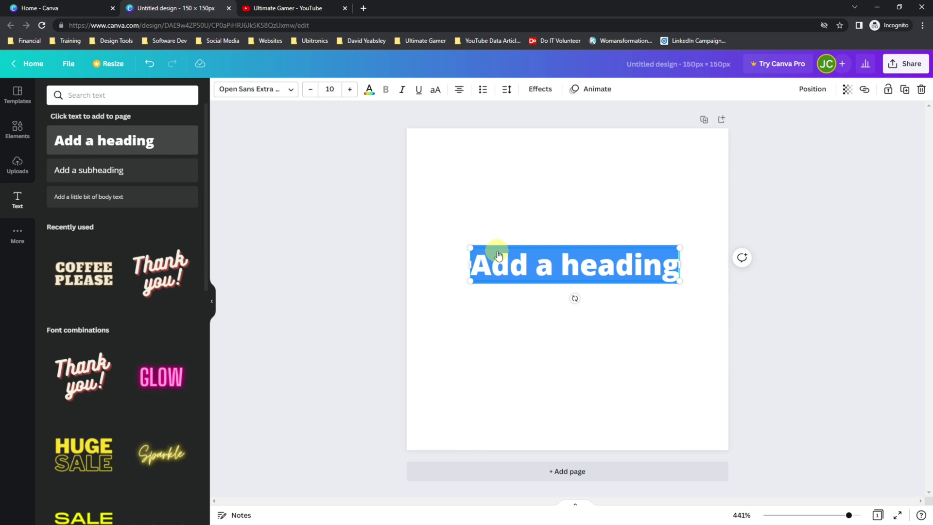
pyautogui.write('U')
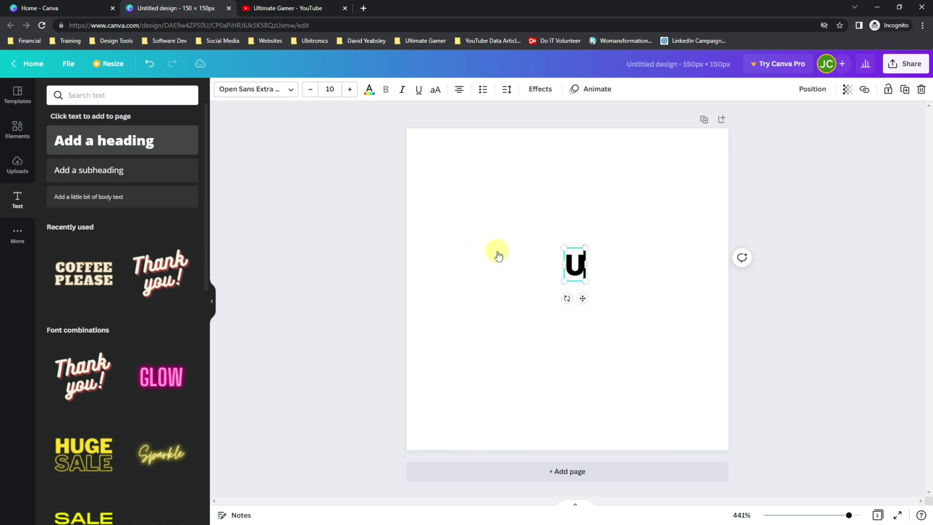
pyautogui.write('G')
pyautogui.click(255, 89)
pyautogui.click(138, 160)
# Set UG to font size 80, centred horizontally and aligned to the page top
pyautogui.moveTo(573, 262); pyautogui.dragTo(631, 345)
pyautogui.click(330, 89)
pyautogui.write('80')
pyautogui.press('Return')
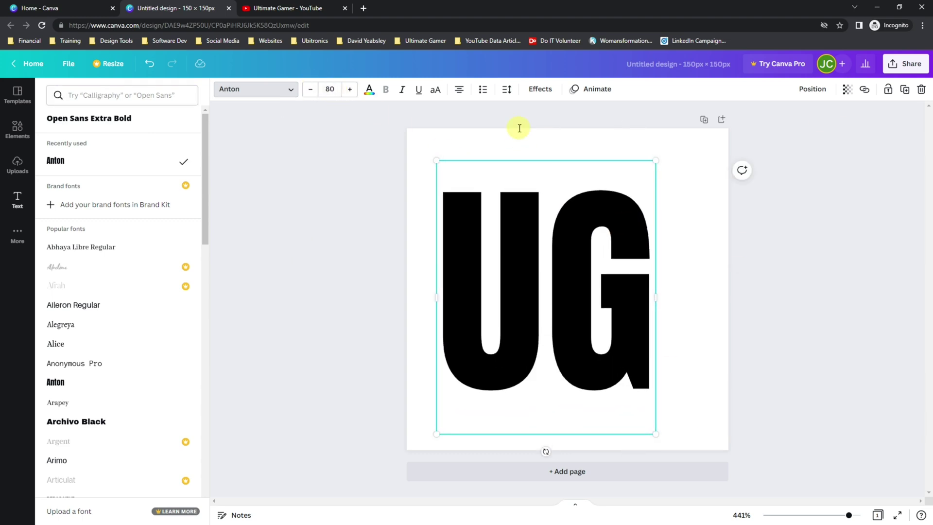
pyautogui.click(813, 89)
pyautogui.click(676, 179)
pyautogui.click(758, 178)
pyautogui.click(687, 164)
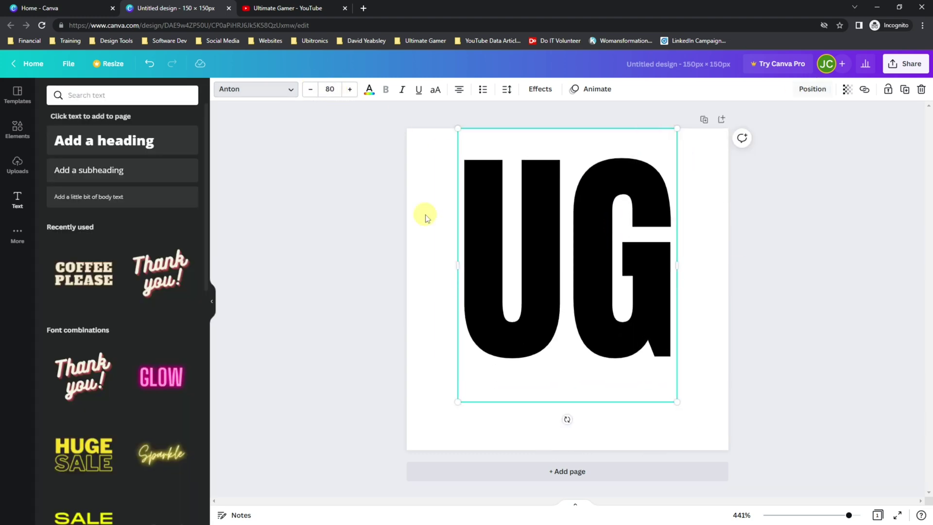
# Add a bold text combination below UG, fit it to the page, and change it to 'SUBSCRIBE'
pyautogui.moveTo(83, 452); pyautogui.dragTo(515, 384)
pyautogui.moveTo(681, 402); pyautogui.dragTo(400, 404)
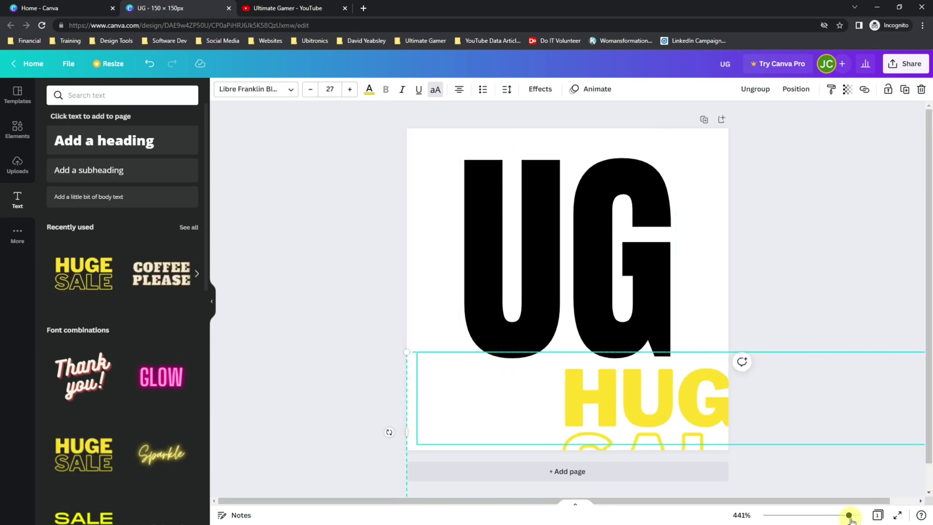
pyautogui.moveTo(848, 515); pyautogui.dragTo(837, 514)
pyautogui.moveTo(879, 391); pyautogui.dragTo(710, 396)
pyautogui.doubleClick(494, 379)
pyautogui.write('SUBSCRIBE')
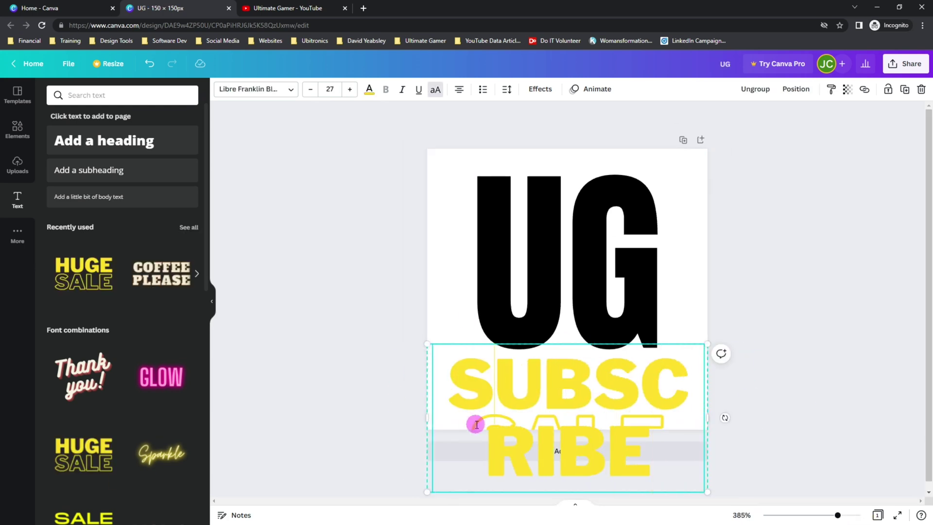
# Make SUBSCRIBE size 16 and red, spanning the full page width beneath UG
pyautogui.hotkey('ctrl', 'a')
pyautogui.click(330, 89)
pyautogui.write('16')
pyautogui.press('Return')
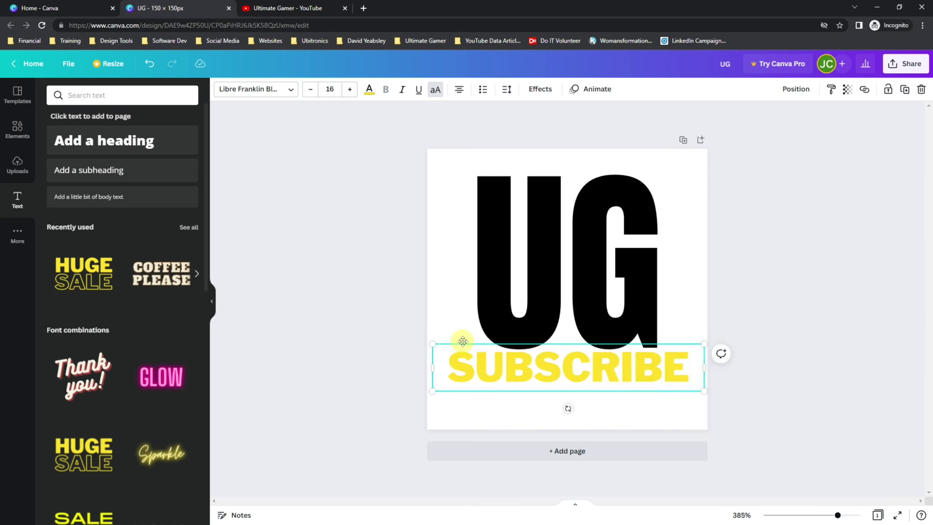
pyautogui.moveTo(460, 339); pyautogui.dragTo(460, 358)
pyautogui.click(369, 88)
pyautogui.click(57, 140)
pyautogui.moveTo(77, 223); pyautogui.dragTo(42, 222)
pyautogui.click(277, 265)
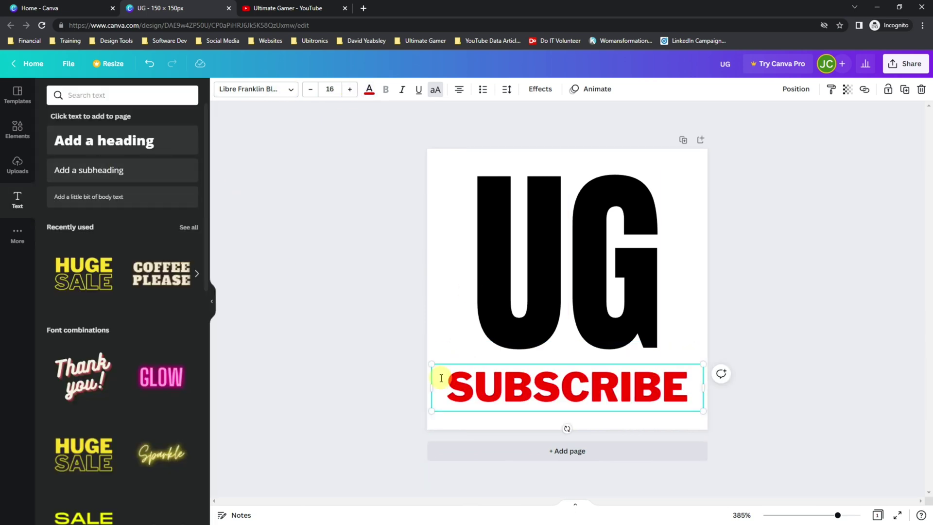
pyautogui.moveTo(431, 387); pyautogui.dragTo(427, 387)
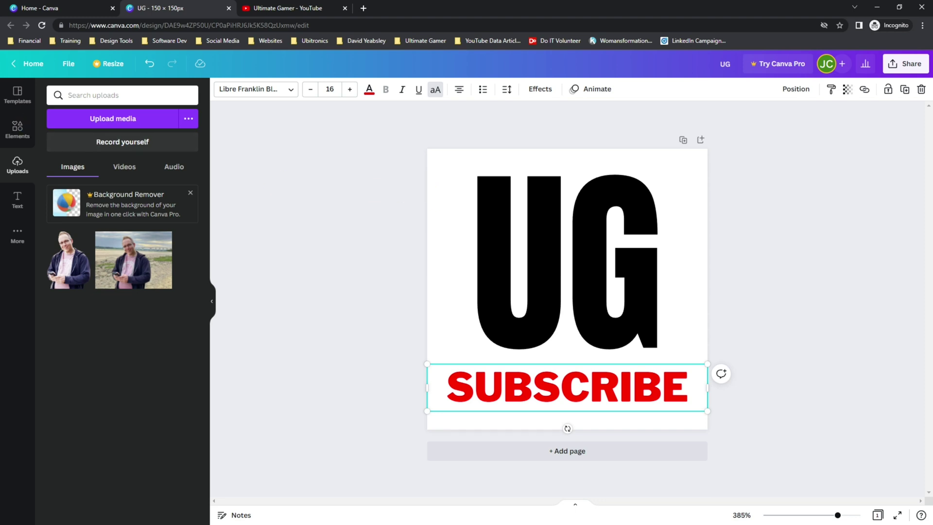
# Add a square shape and stretch it to cover the whole page
pyautogui.click(25, 130)
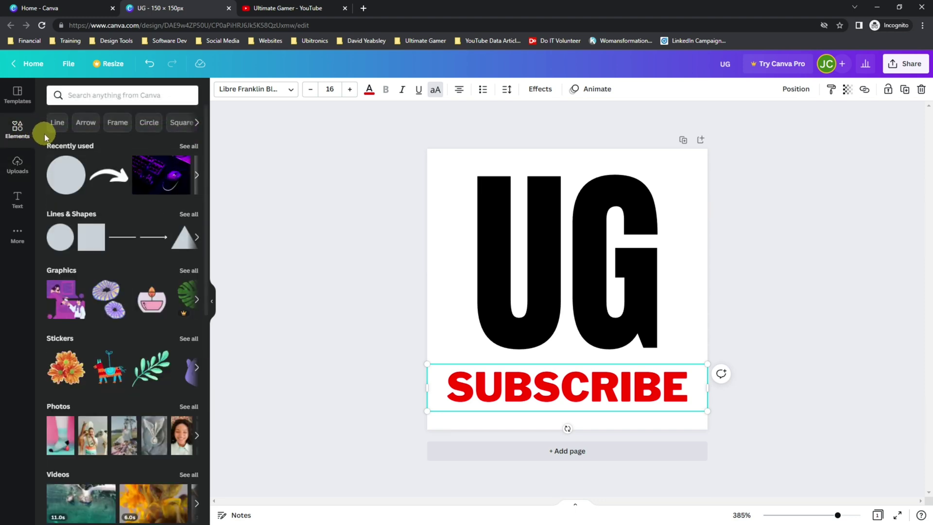
pyautogui.click(91, 245)
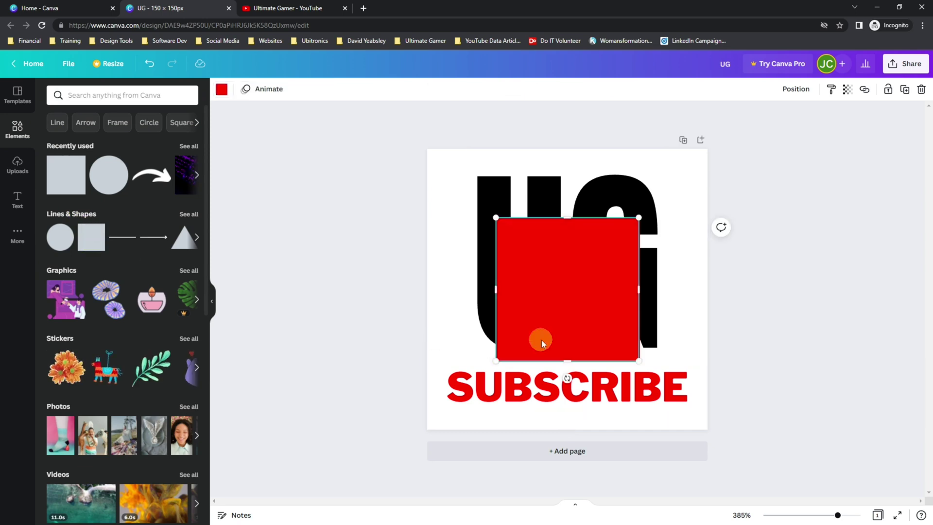
pyautogui.moveTo(541, 330); pyautogui.dragTo(474, 250)
pyautogui.moveTo(570, 292); pyautogui.dragTo(708, 429)
# Send the square behind the text and colour it dark purple
pyautogui.click(799, 92)
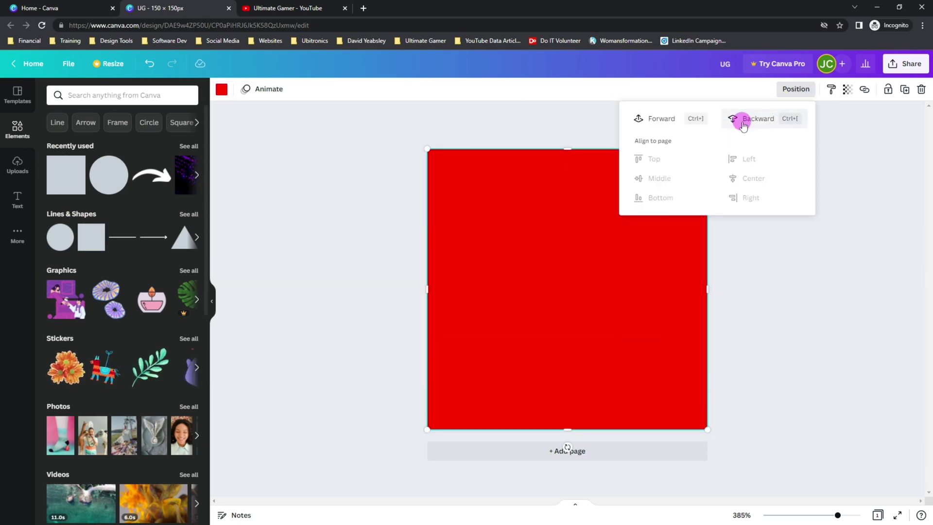
pyautogui.click(222, 89)
pyautogui.click(160, 254)
pyautogui.click(185, 254)
pyautogui.click(307, 176)
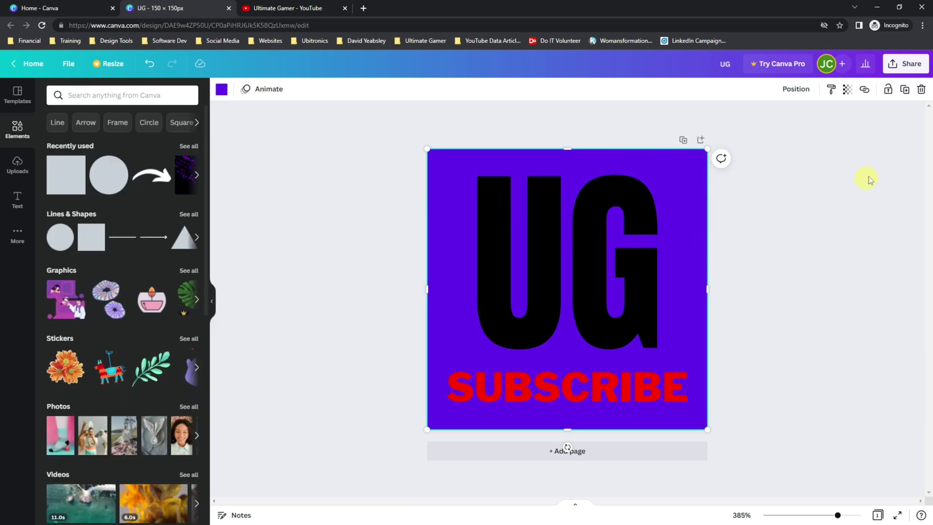
# Download the purple-background design as a PNG
pyautogui.click(905, 64)
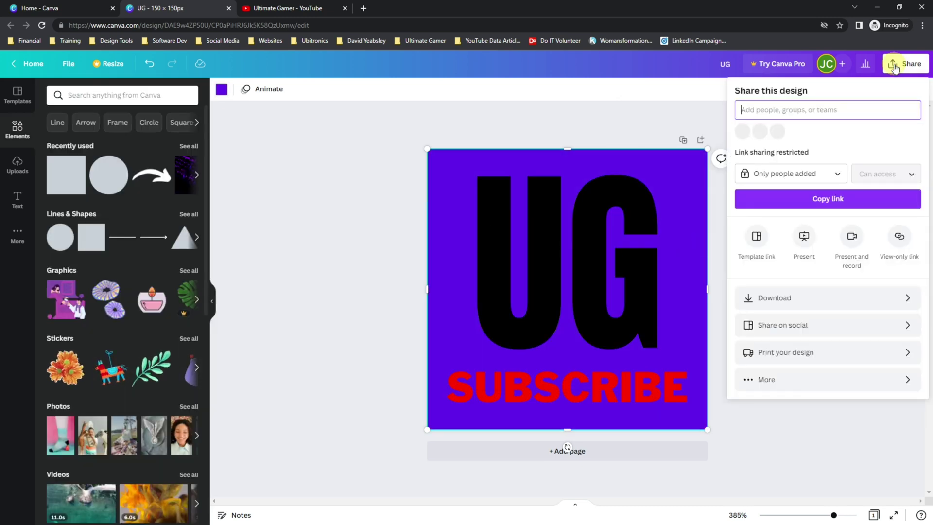
pyautogui.click(772, 297)
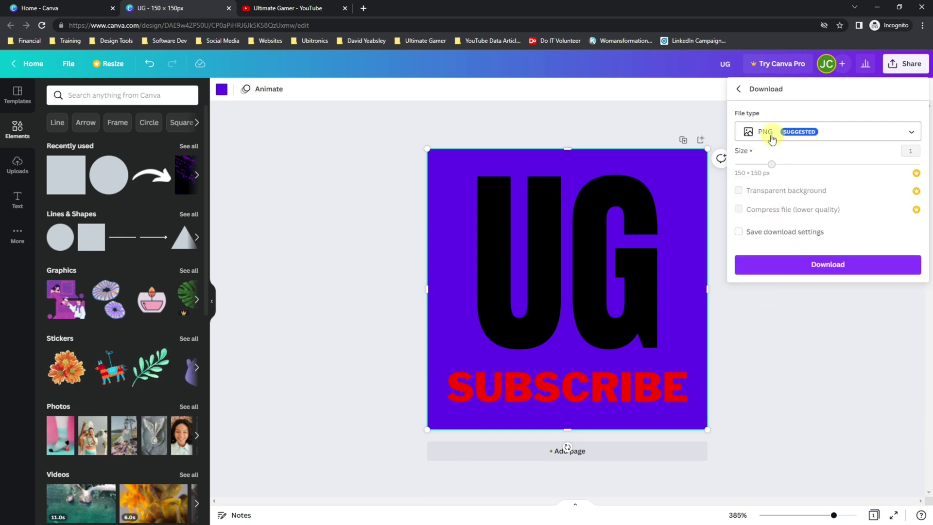
pyautogui.click(781, 267)
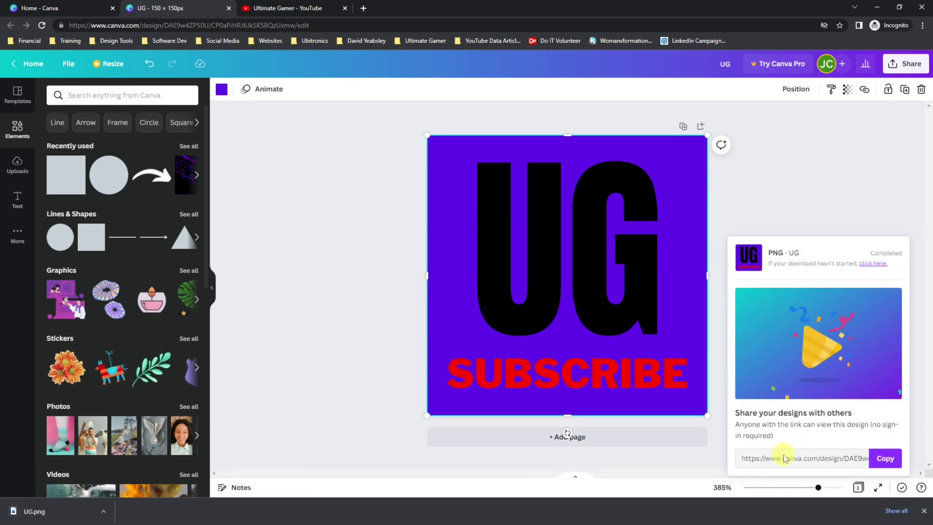
pyautogui.click(765, 185)
# Delete the purple background so it turns white, and download that version as a PNG
pyautogui.click(685, 212)
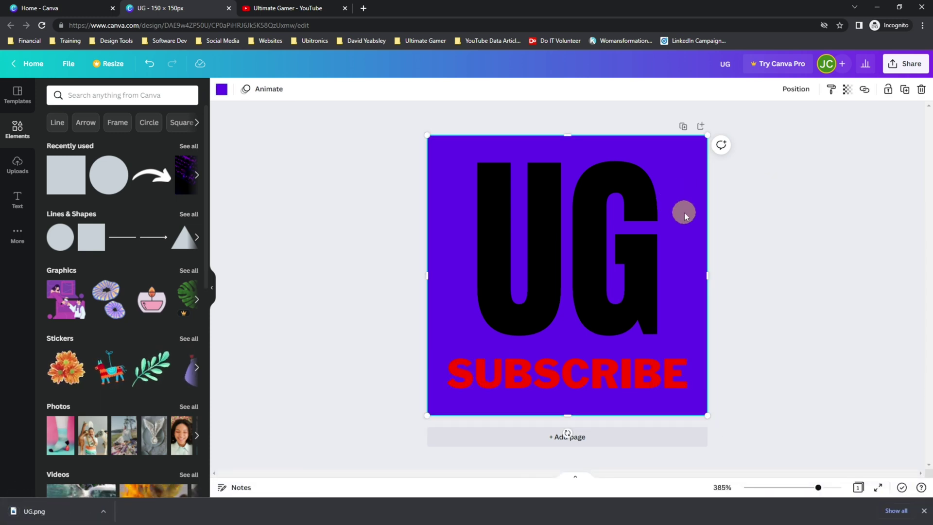
pyautogui.press('Delete')
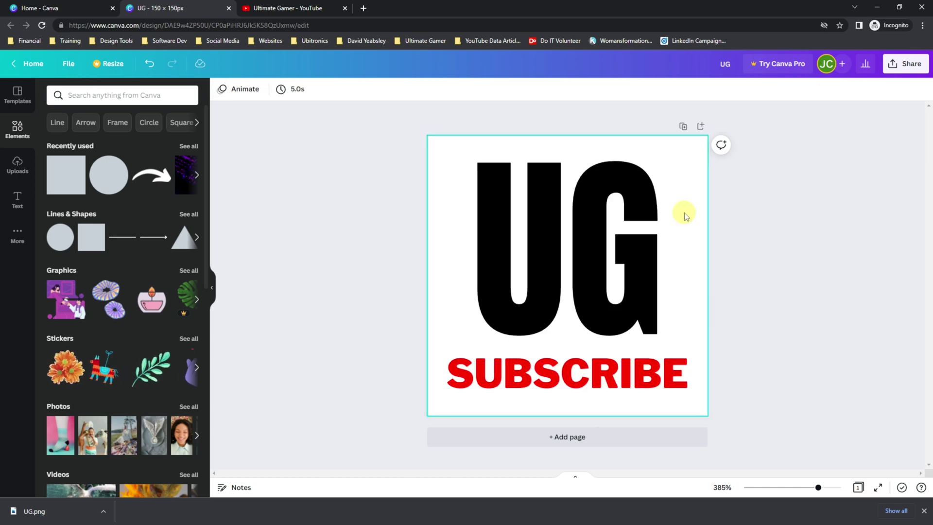
pyautogui.click(904, 64)
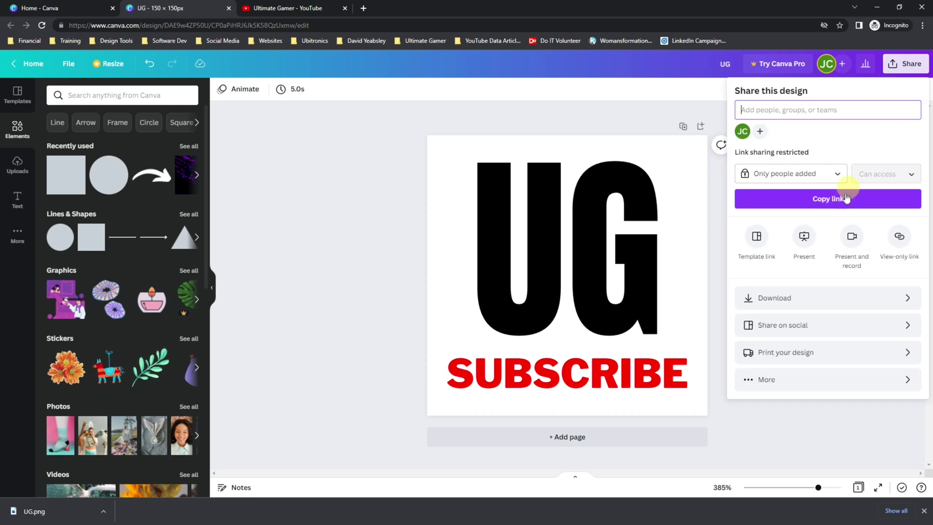
pyautogui.click(798, 298)
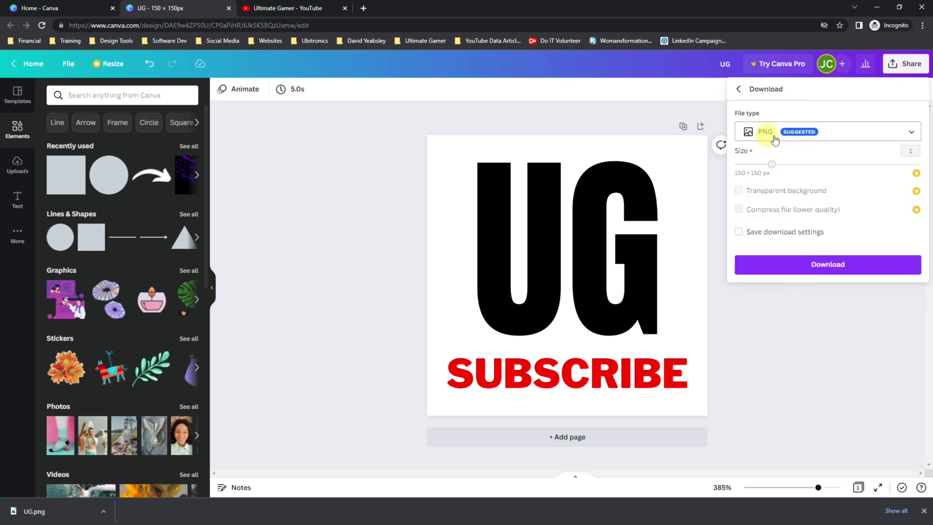
pyautogui.click(781, 263)
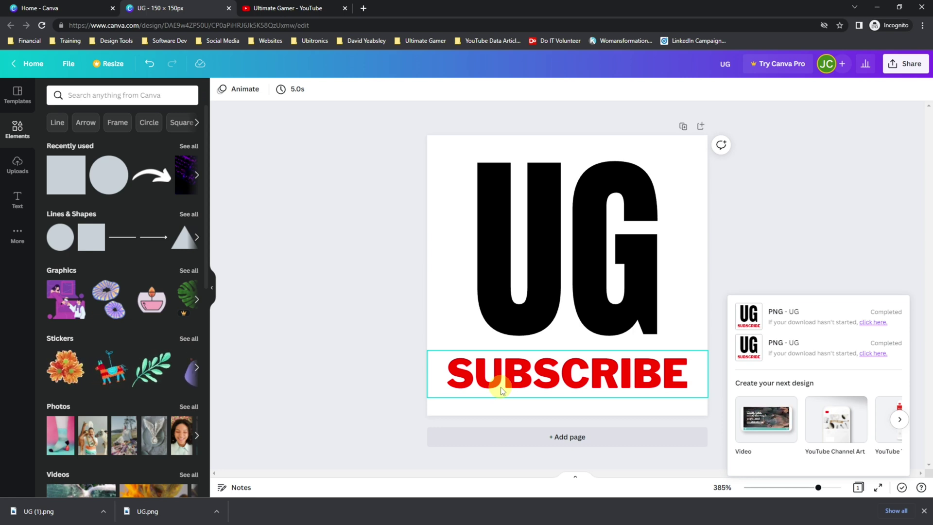
# Go from the YouTube channel tab to YouTube Studio's Customization > Branding page
pyautogui.click(280, 8)
pyautogui.click(903, 65)
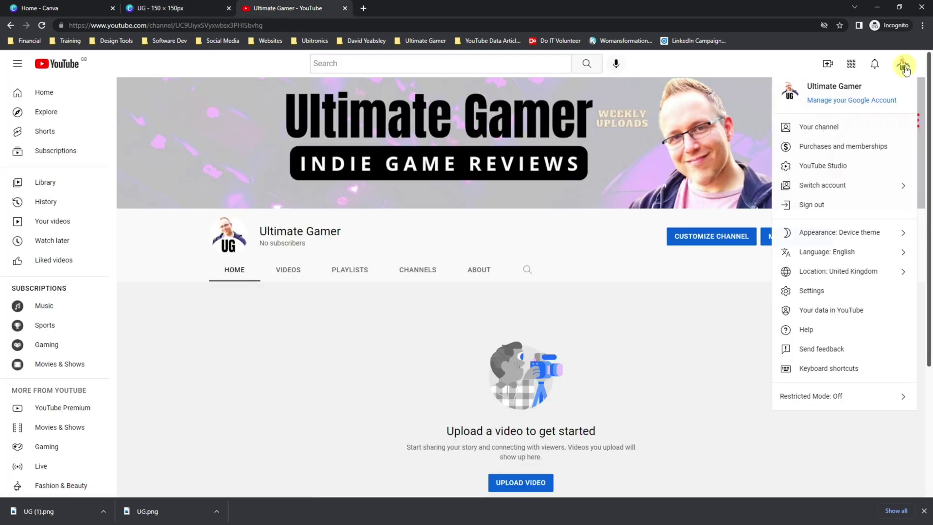
pyautogui.click(839, 166)
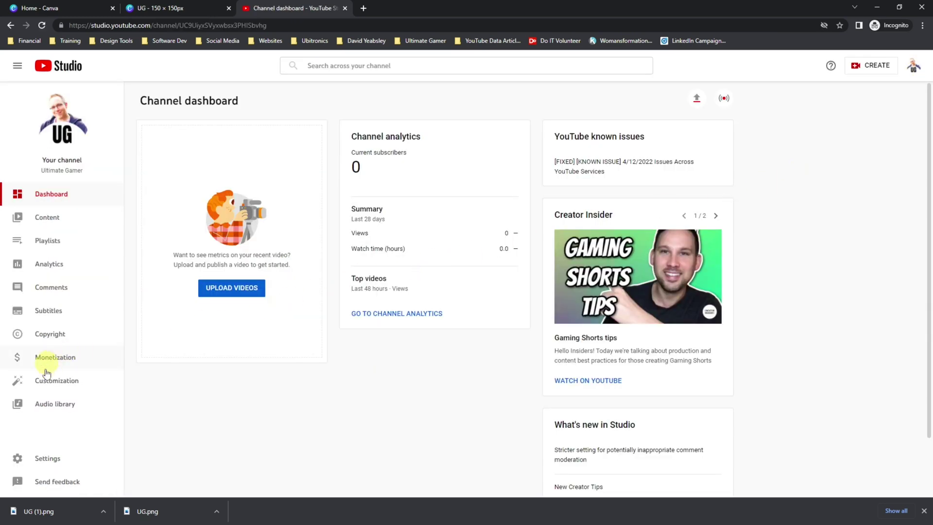
pyautogui.click(54, 386)
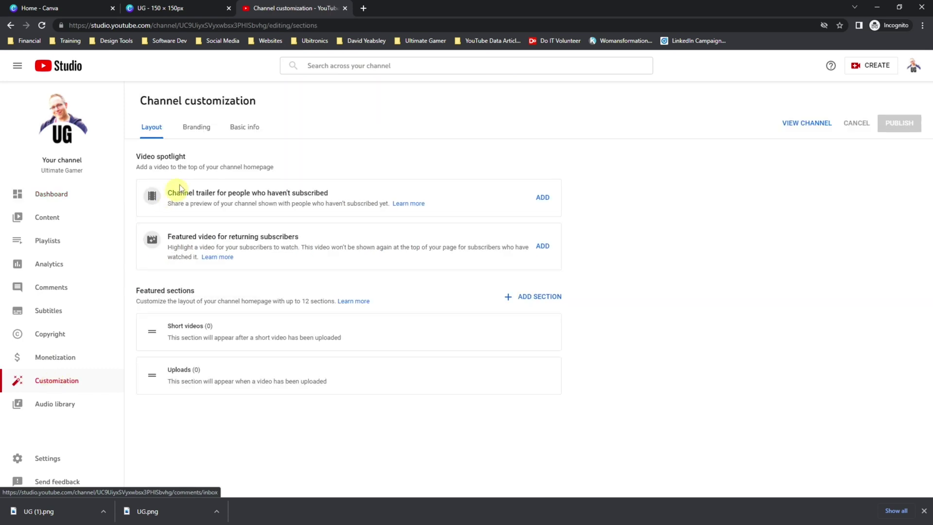
pyautogui.click(193, 131)
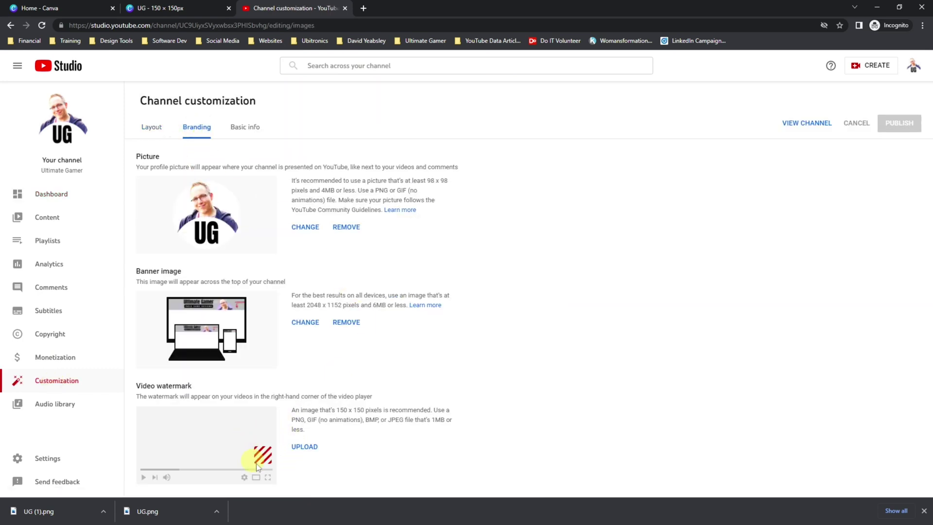
# Upload UG.png from Downloads as the video watermark, keeping the full-image crop
pyautogui.click(304, 447)
pyautogui.click(43, 137)
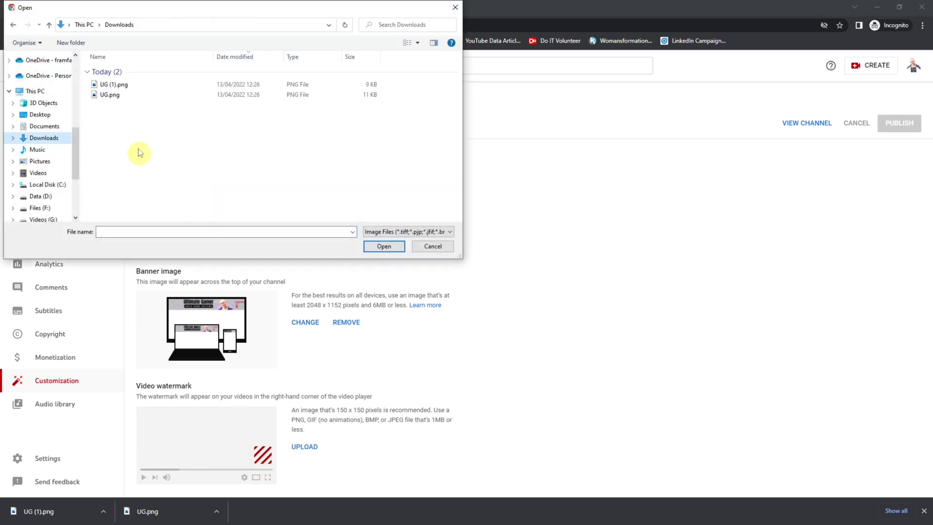
pyautogui.click(115, 97)
pyautogui.click(381, 246)
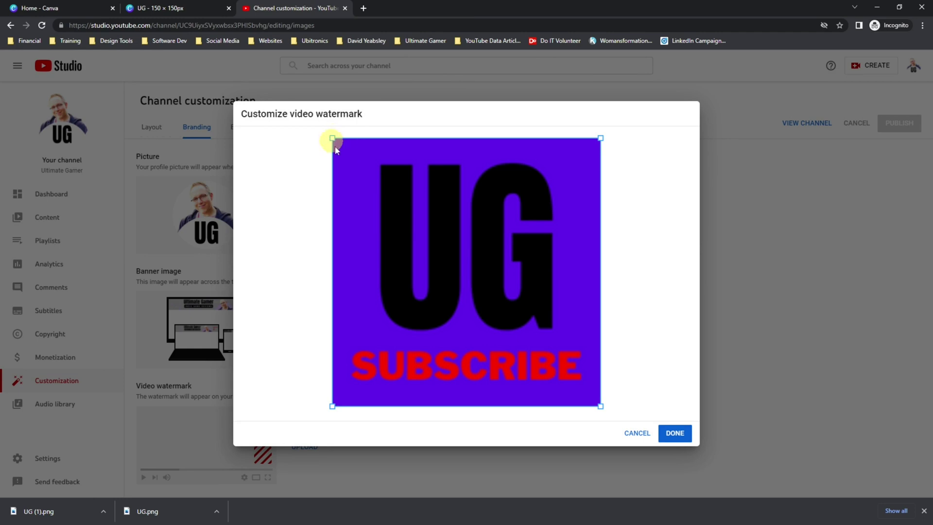
pyautogui.moveTo(333, 138); pyautogui.dragTo(334, 175)
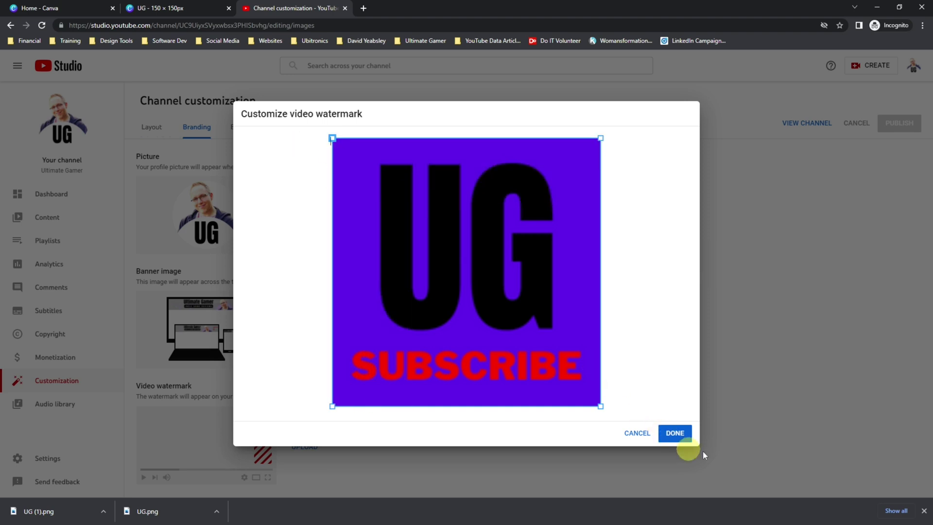
pyautogui.click(675, 433)
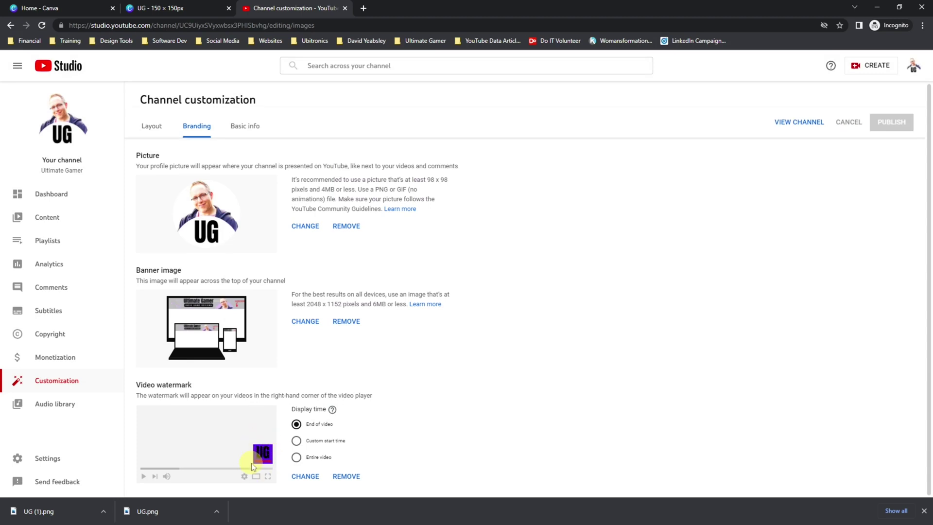
# Set the watermark display time to Entire video and publish the branding changes
pyautogui.click(319, 444)
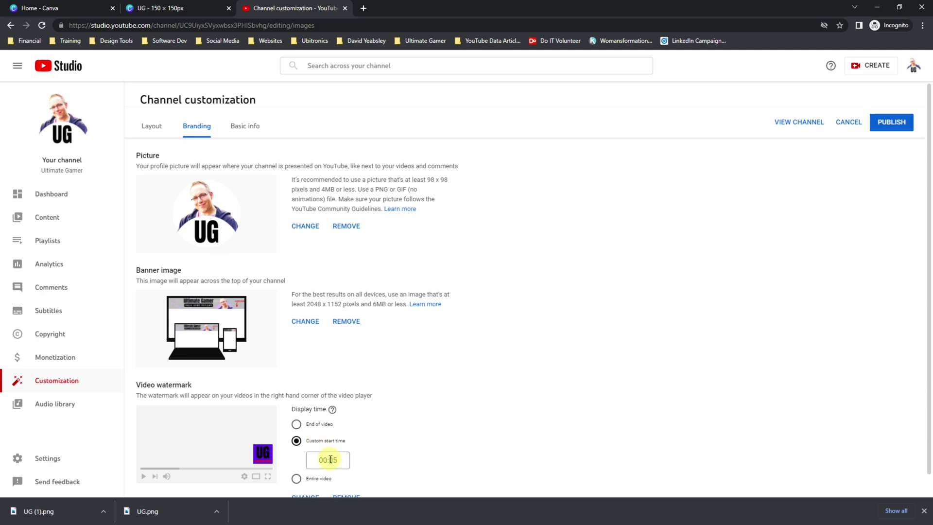
pyautogui.click(297, 479)
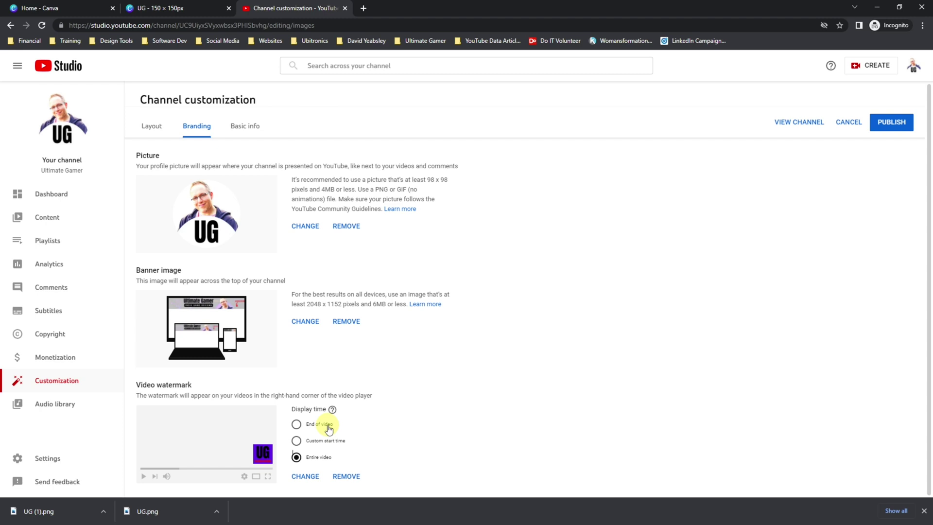
pyautogui.click(881, 124)
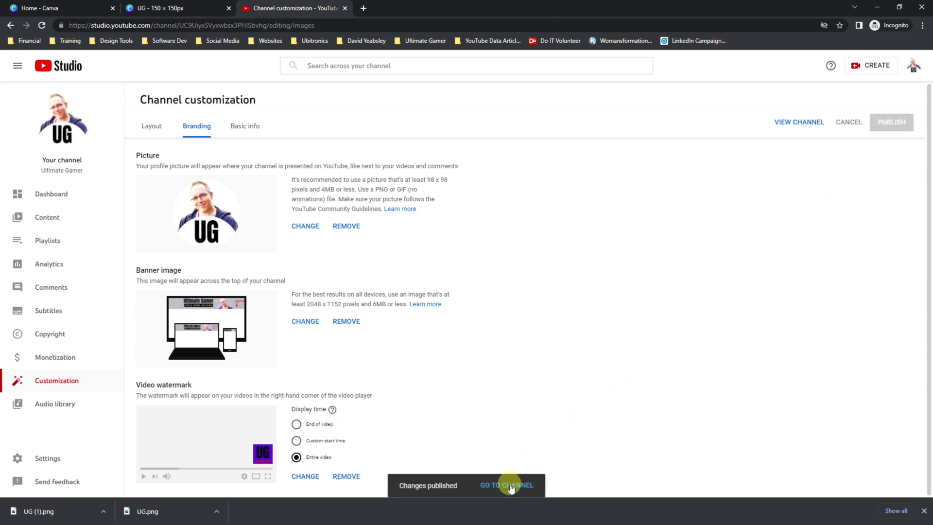
# Open the Ultimate Gamer channel page from the GO TO CHANNEL link
pyautogui.click(510, 486)
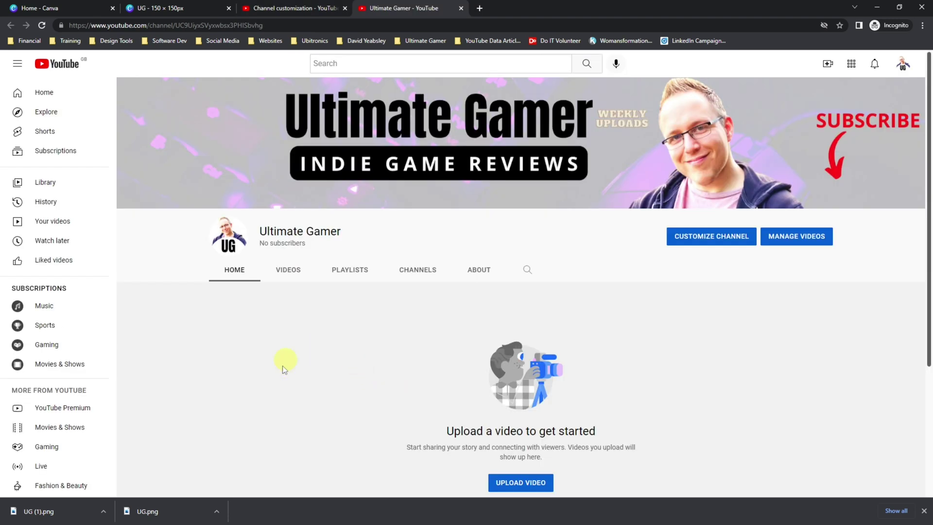